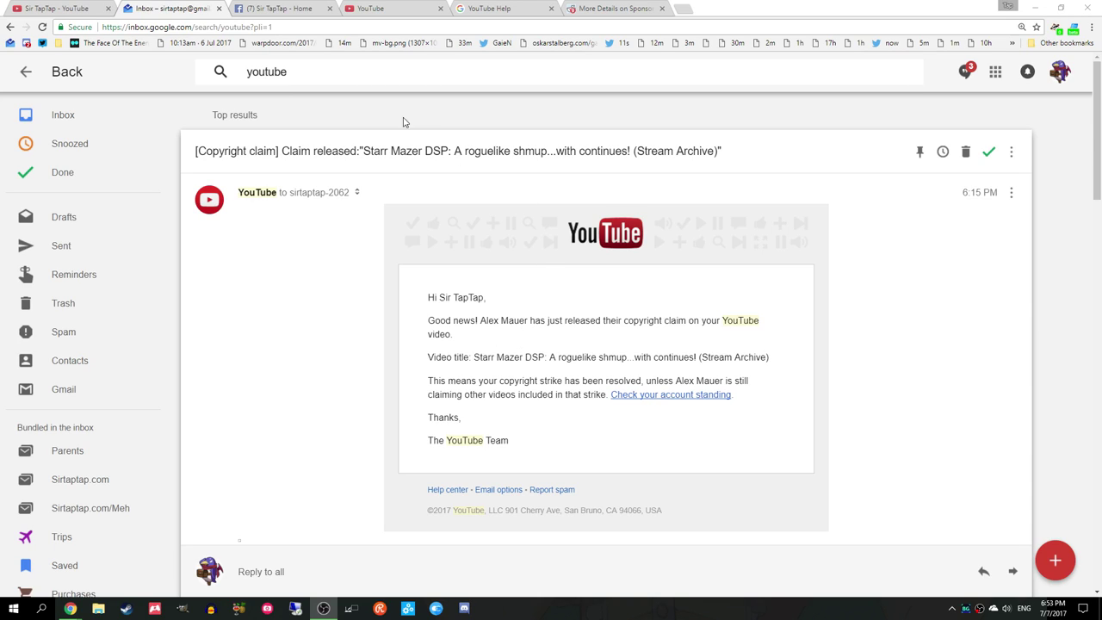
Close the Facebook 'Home' tab, leaving the YouTube copyright-claim release email in view.
left_click(329, 7)
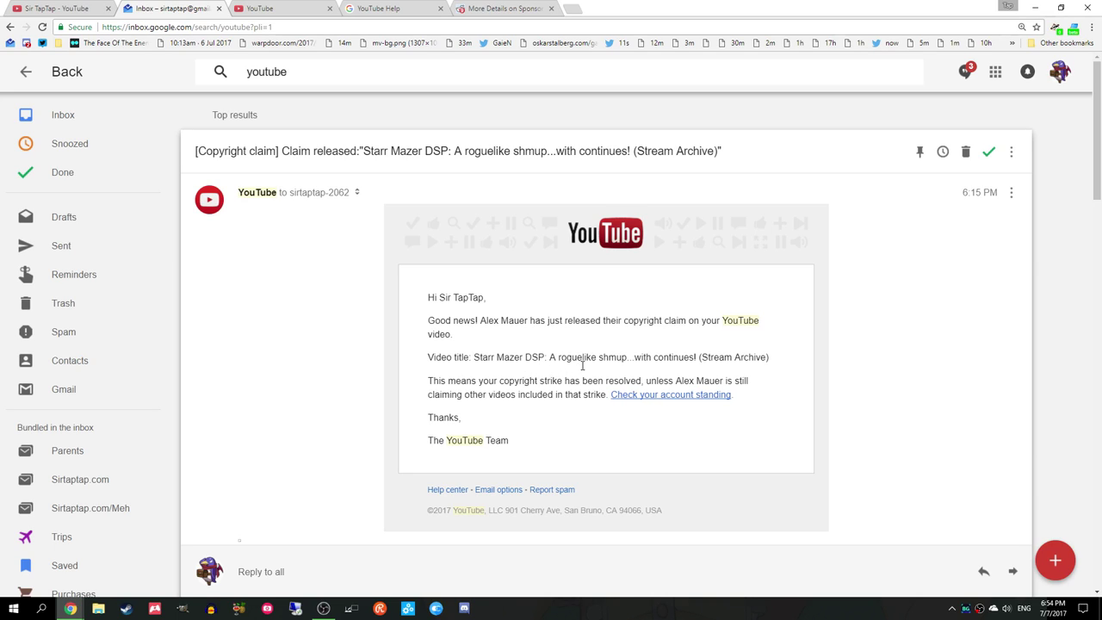
Switch to the YouTube Status and features tab showing zero strikes.
left_click(308, 5)
scroll(551, 344, "down", 3)
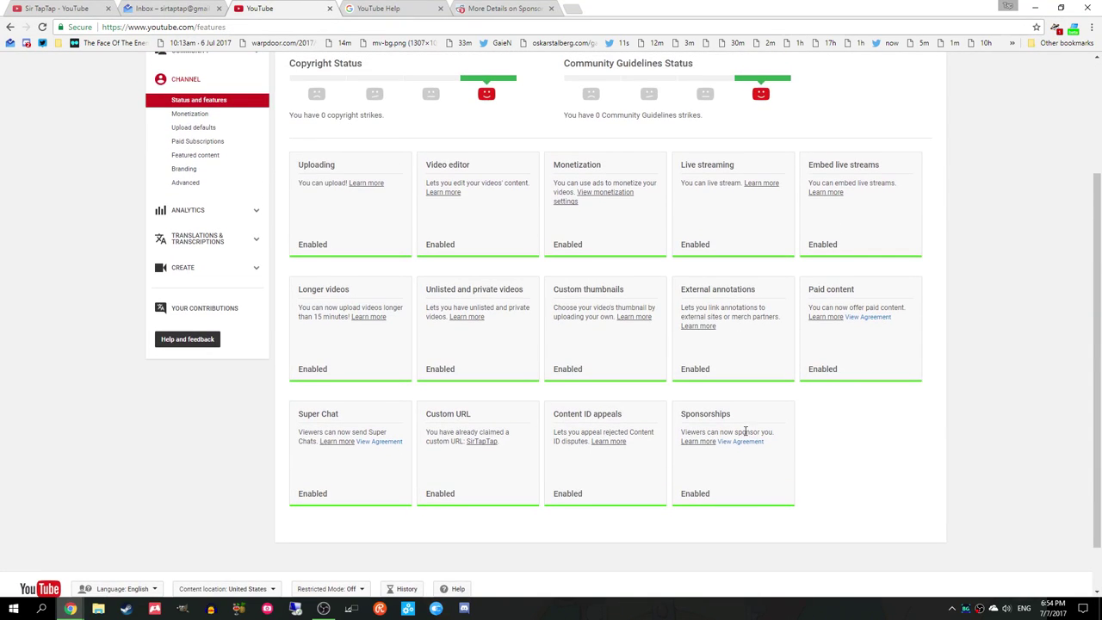
scroll(745, 431, "up", 1)
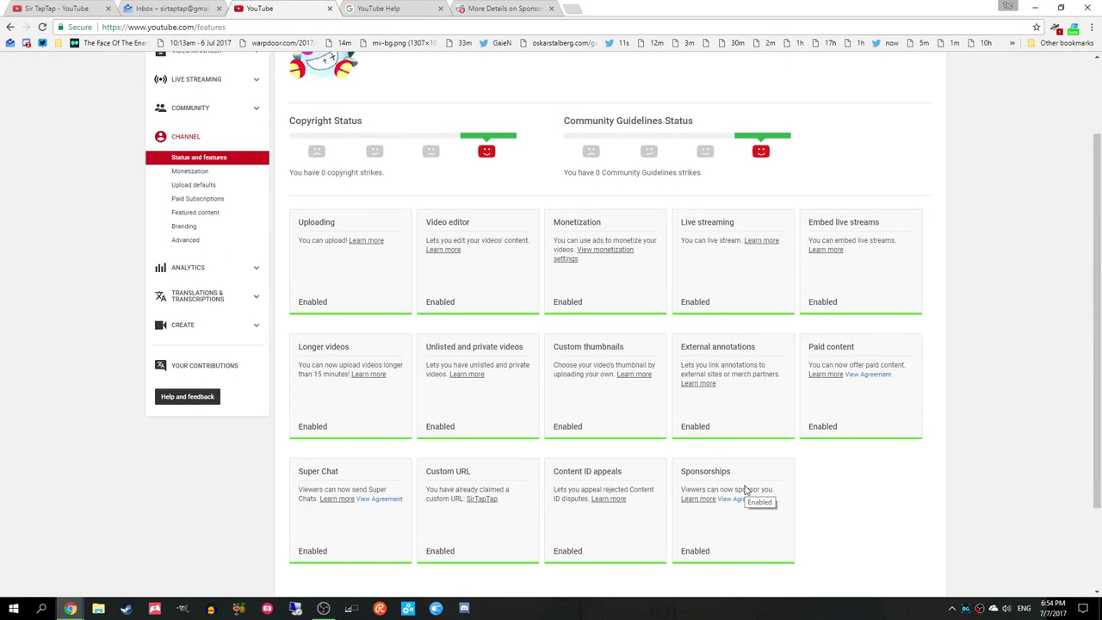
scroll(745, 490, "down", 1)
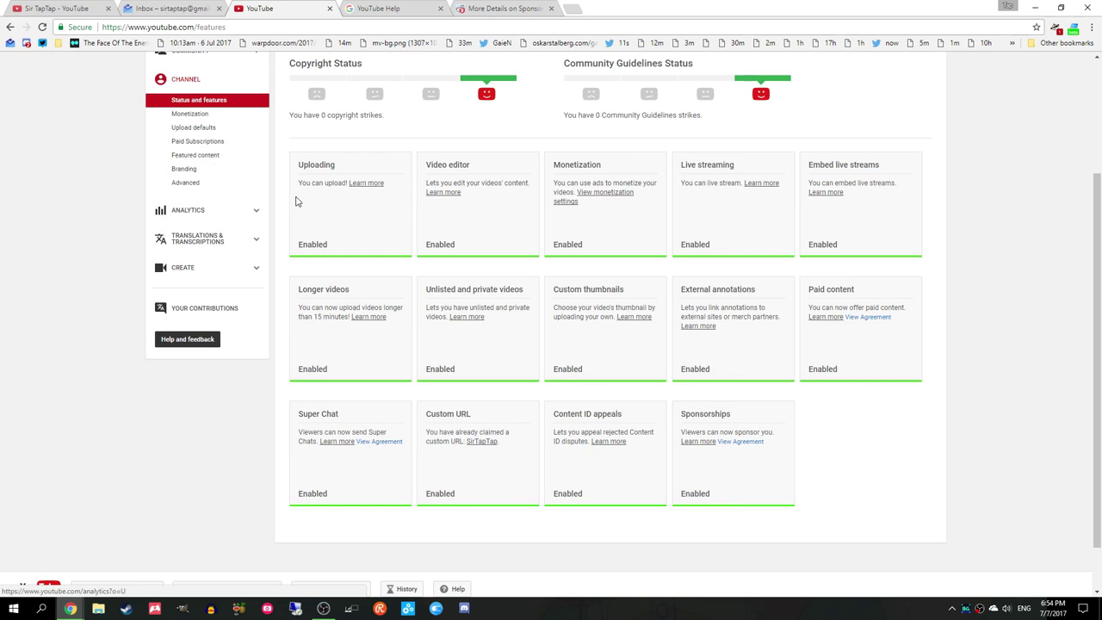
Read the Reddit post on sponsorship emoji tiers, then preview the open browser windows.
left_click(494, 7)
scroll(463, 277, "down", 1)
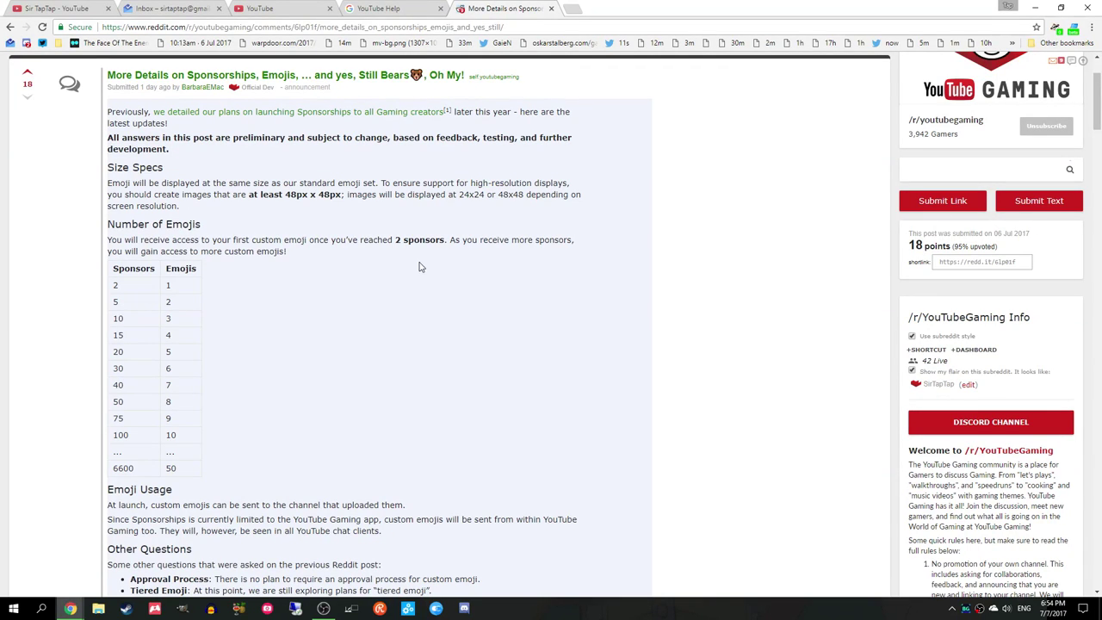
scroll(463, 410, "up", 1)
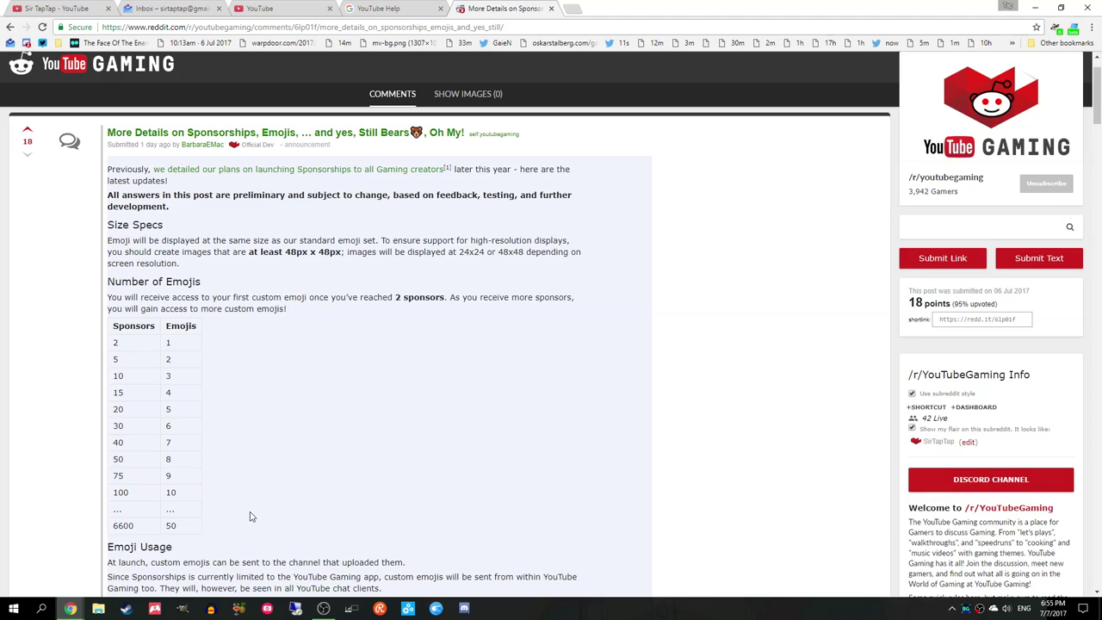
scroll(250, 517, "down", 1)
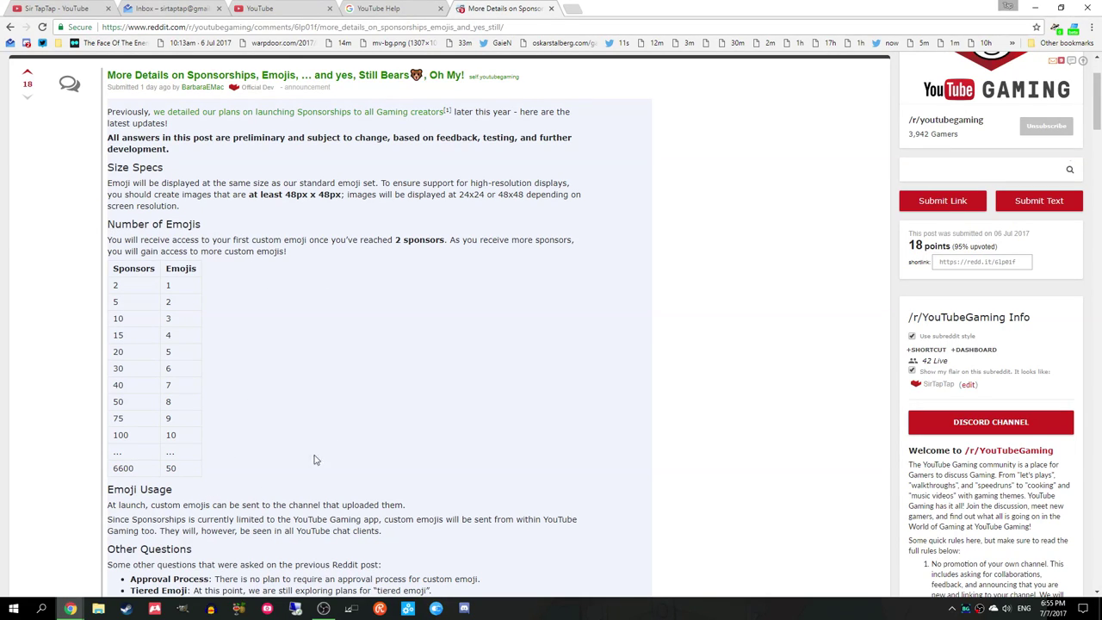
scroll(317, 473, "down", 1)
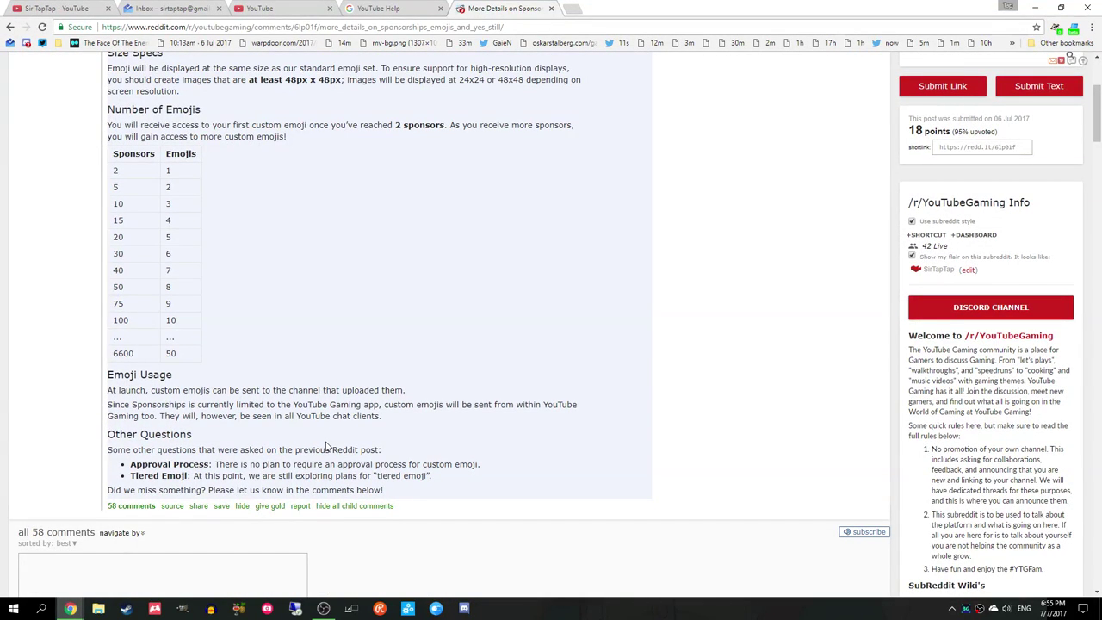
scroll(328, 443, "up", 1)
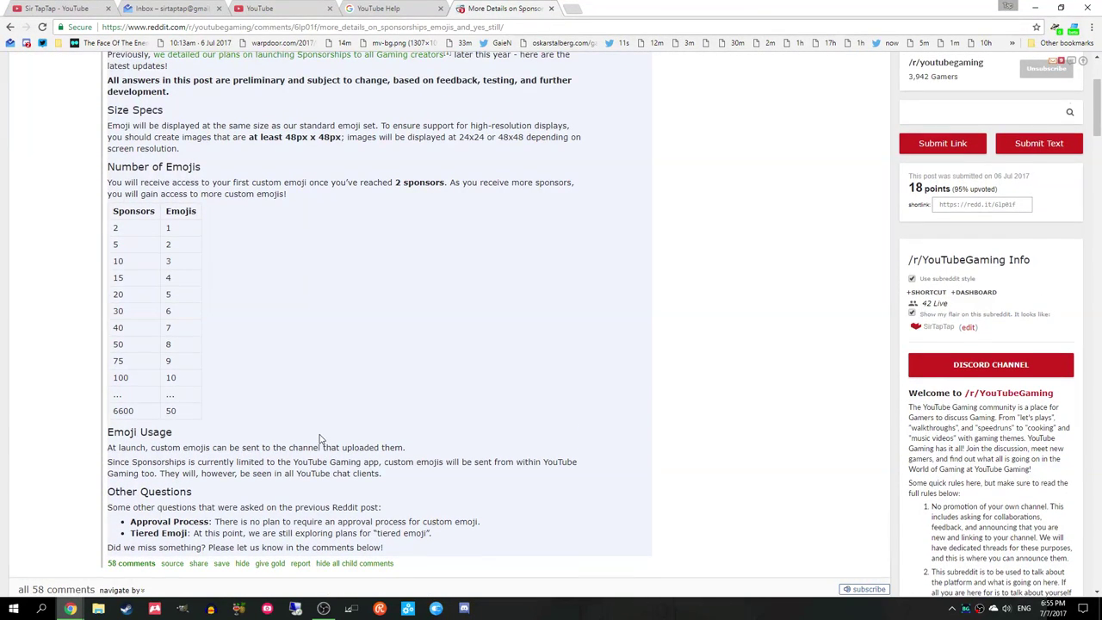
left_click(70, 609)
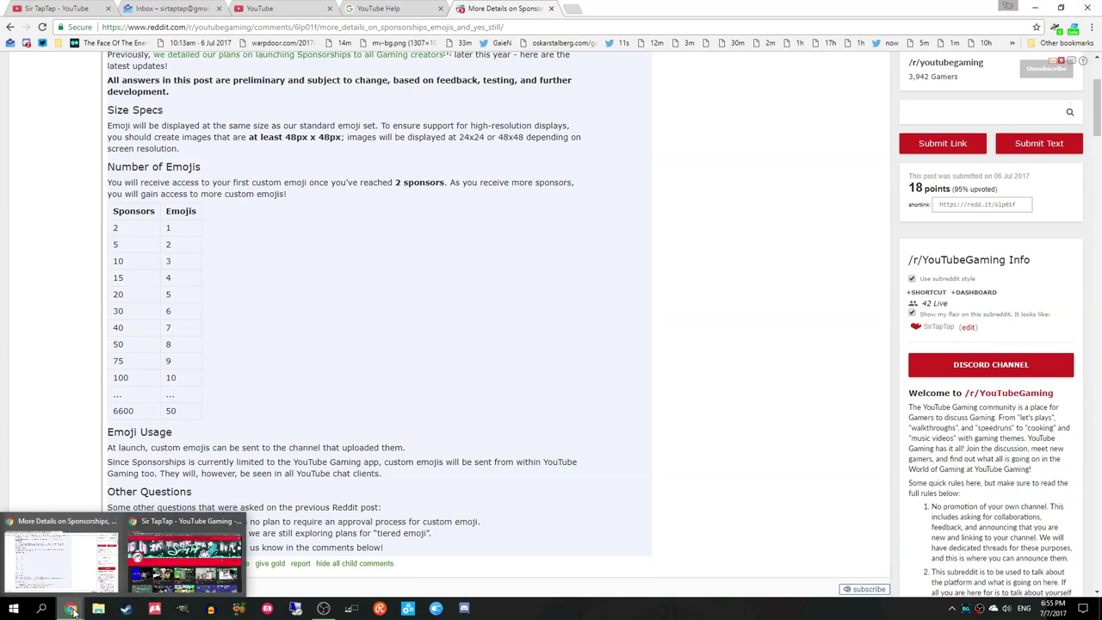
Switch to the YouTube Gaming window and open the channel's $3.99/month sponsor dialog.
left_click(155, 551)
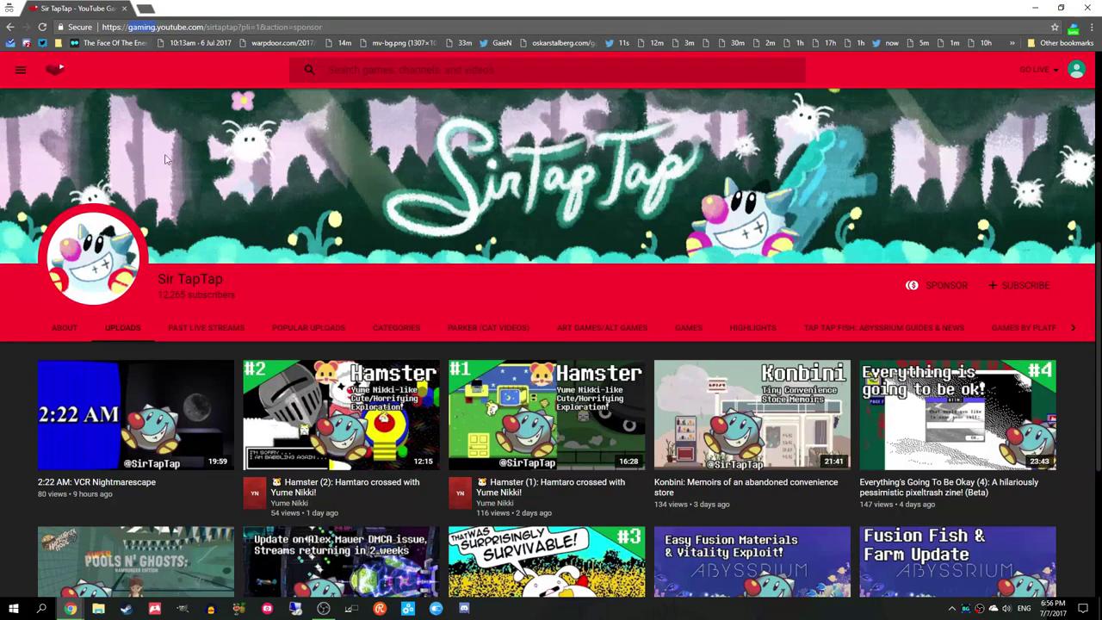
left_click(934, 285)
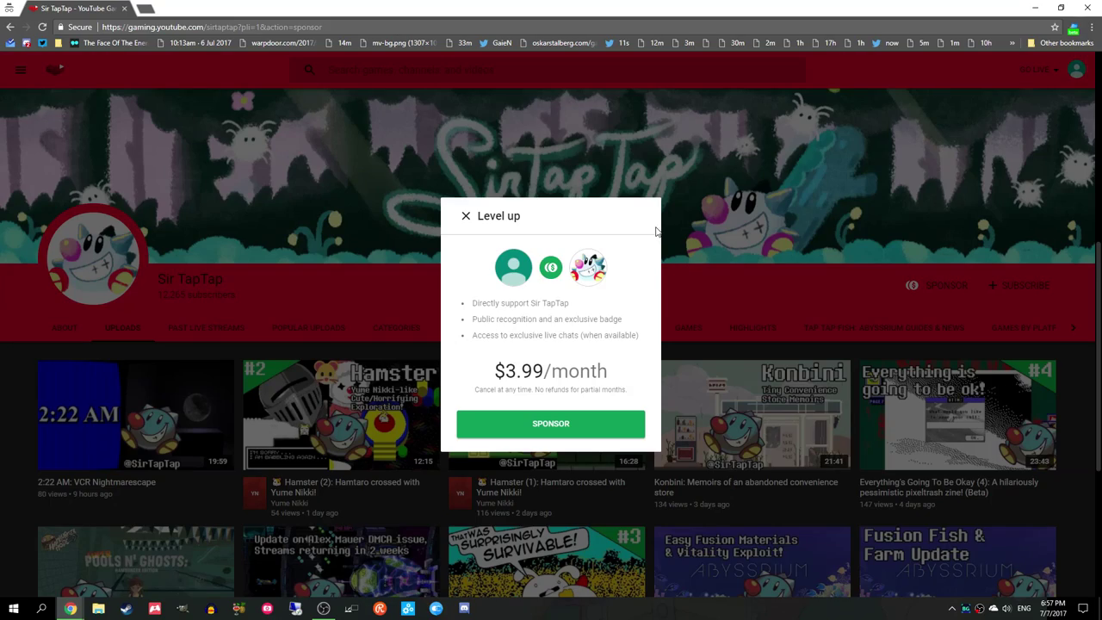
Close the 'Level up' sponsor dialog to reveal the channel's uploads page.
left_click(466, 215)
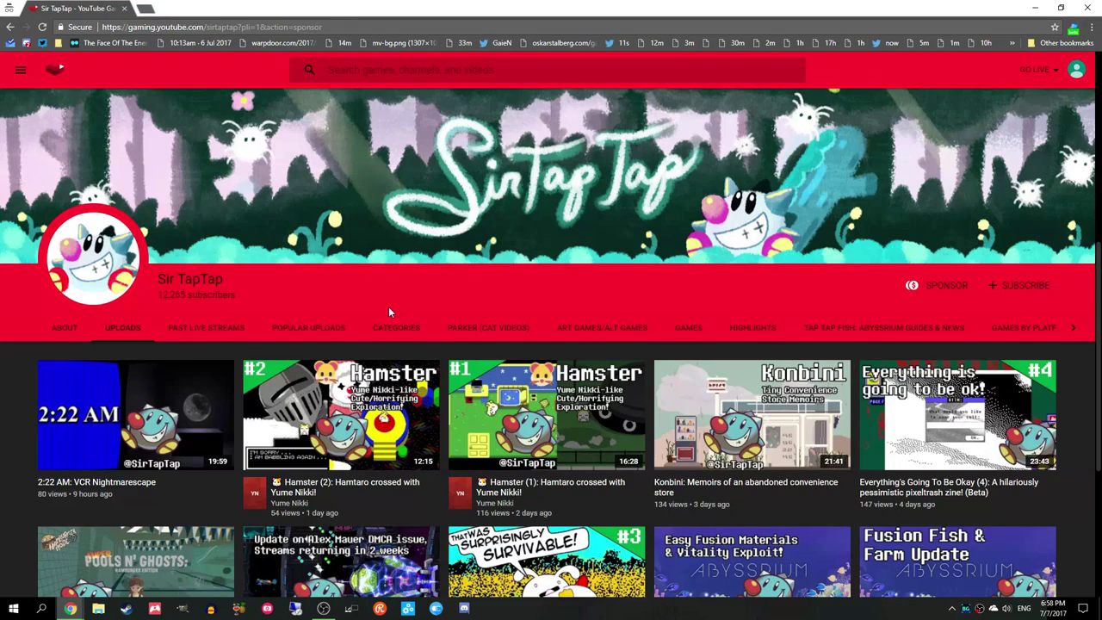
Search Google for the mistyped Horizon query, accept the 'horizon new dawn' correction, and select its last word.
key("ctrl+t")
type("hprozpn ")
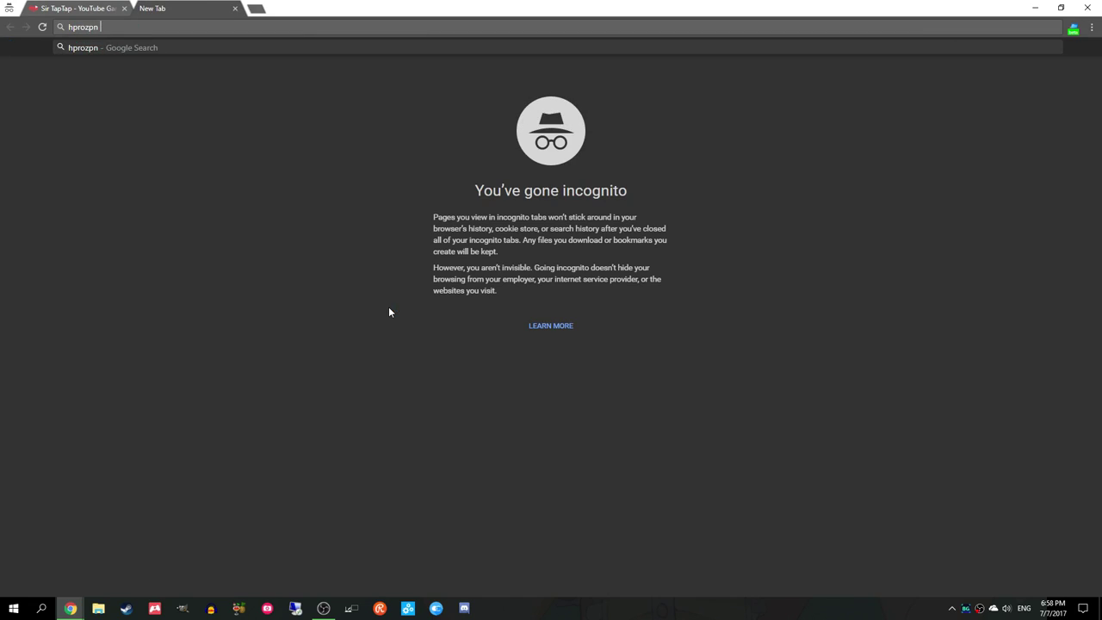
type("mer")
key("BackSpace")
type("w dawn i")
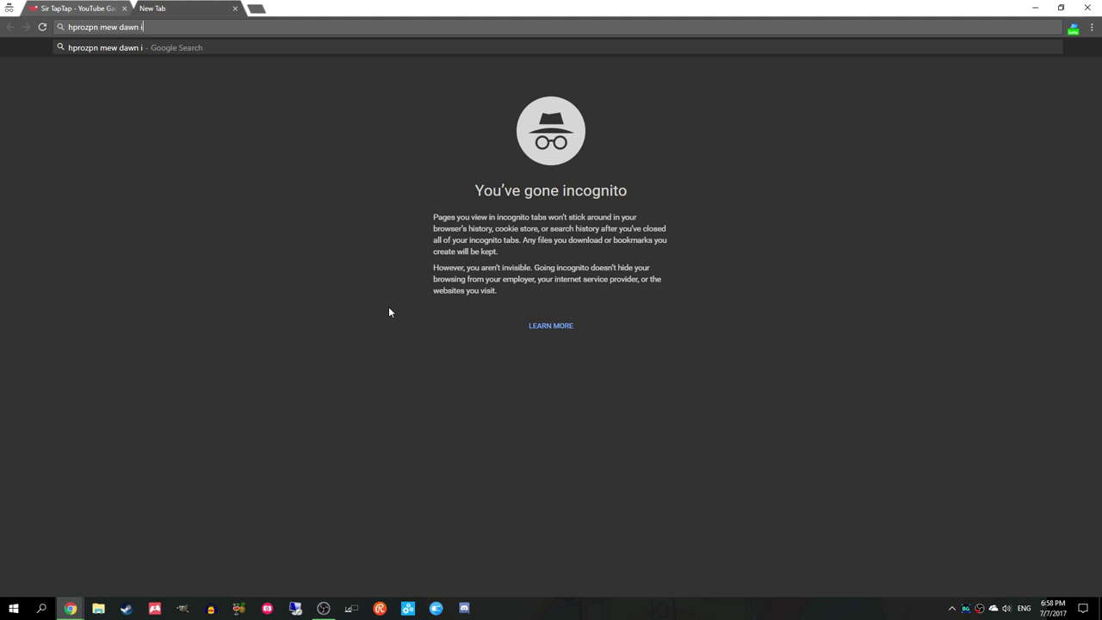
type("[date")
key("Return")
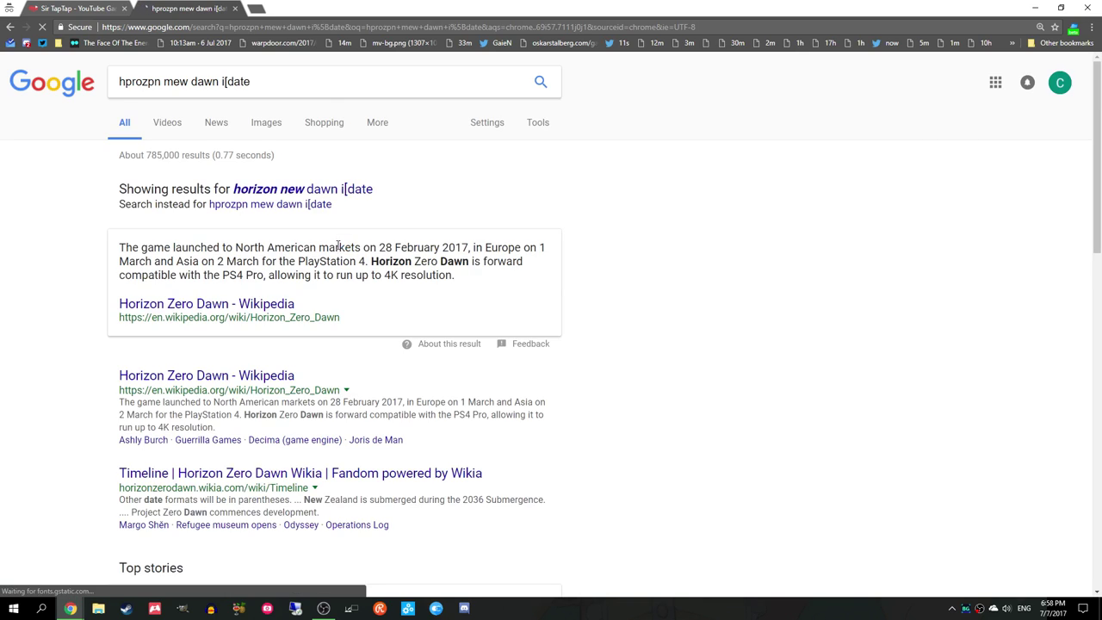
left_click(345, 190)
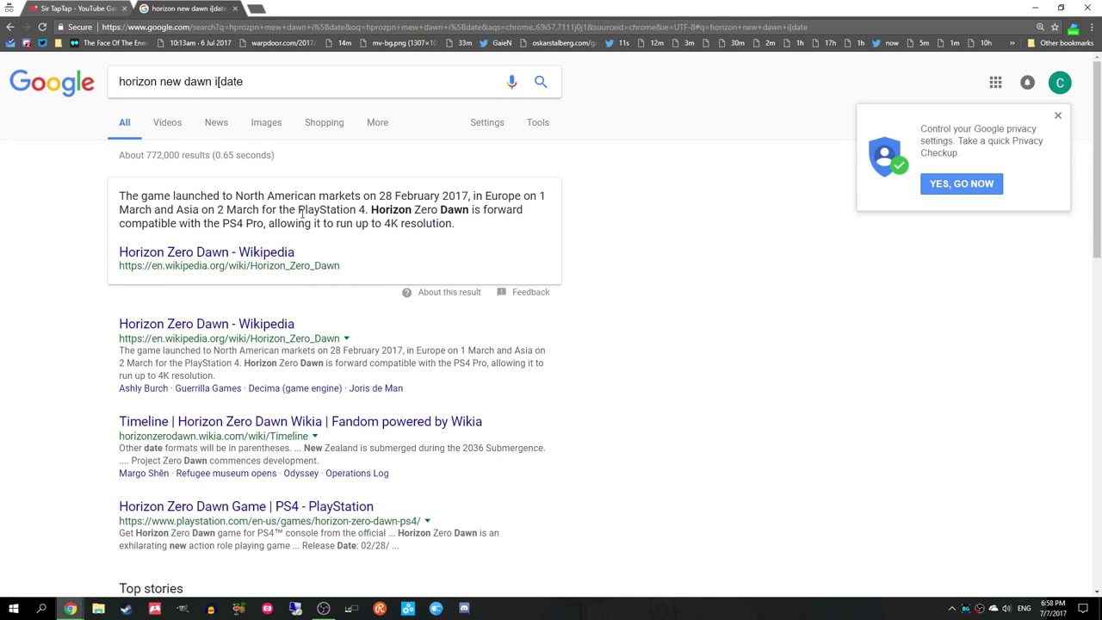
double_click(227, 83)
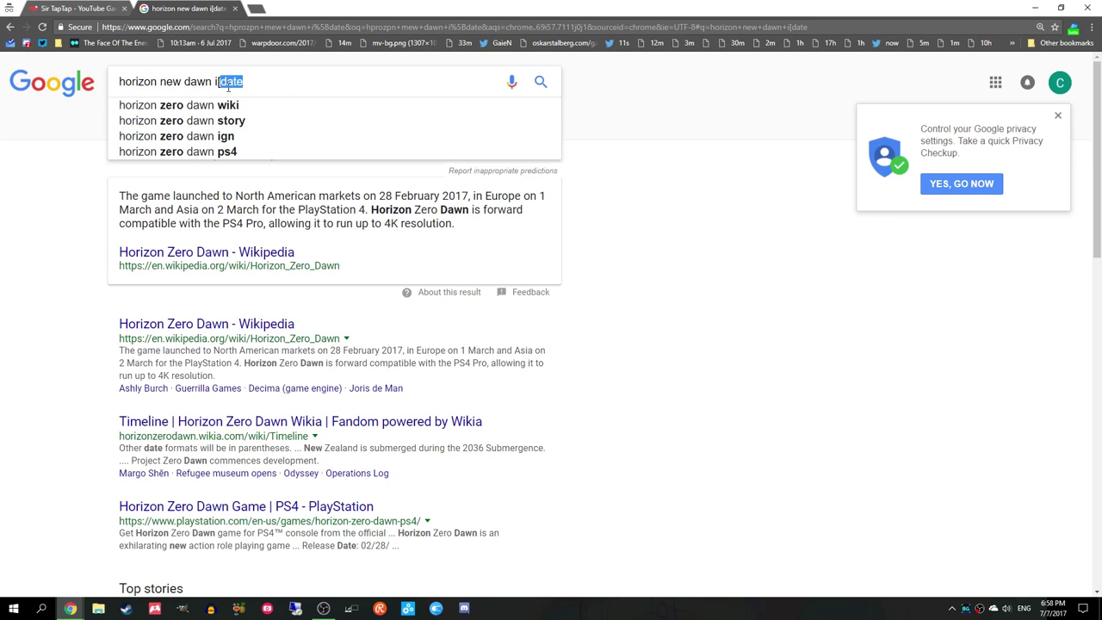
type("update")
Submit the 'horizon new dawn update' search for Horizon Zero Dawn update news.
key("Return")
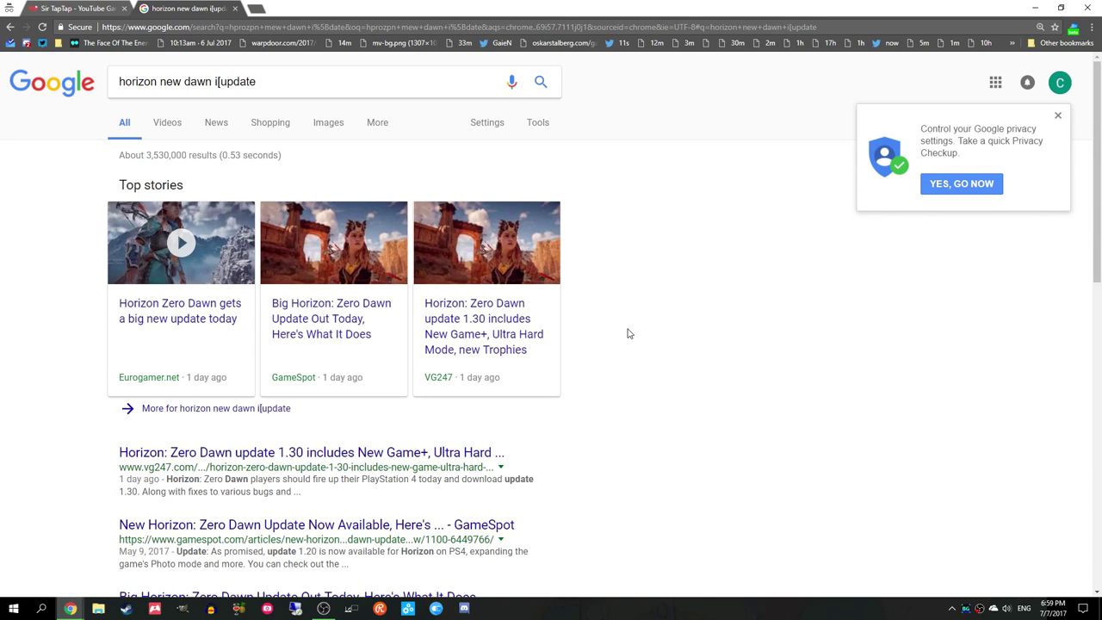
type(" 0")
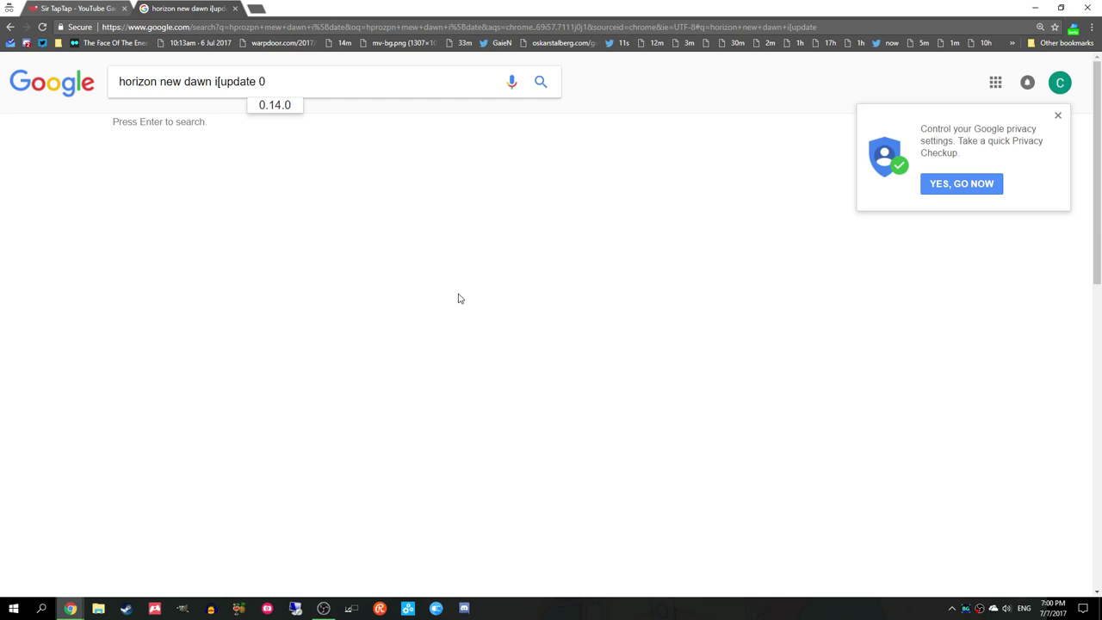
Subscribe to Sir TapTap on YouTube Gaming and delete 'gaming' from the address.
left_click(82, 7)
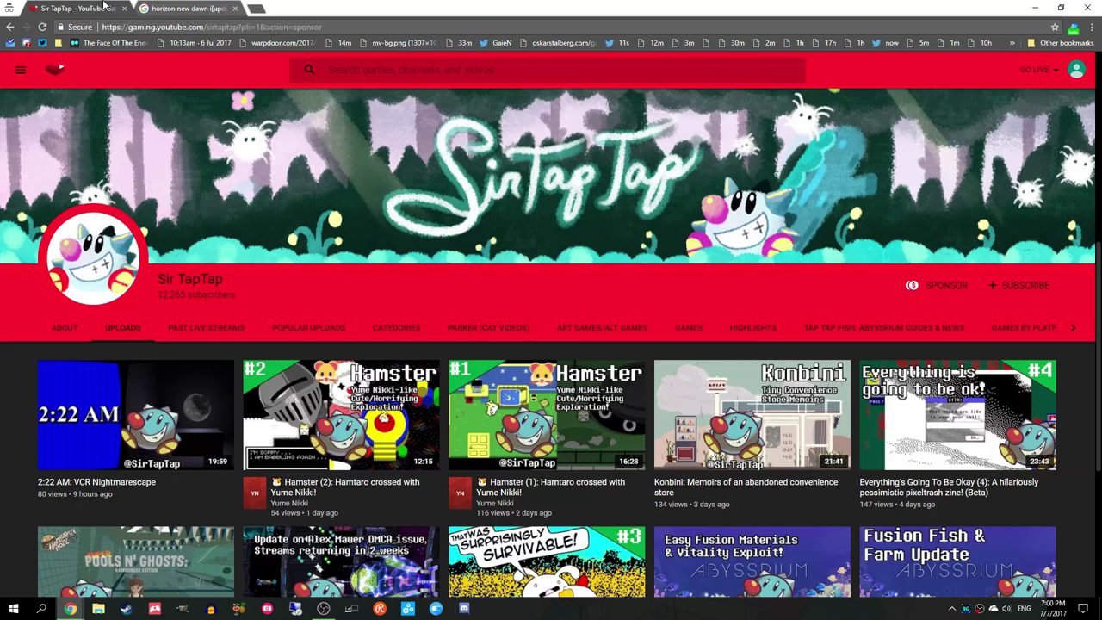
left_click(1033, 292)
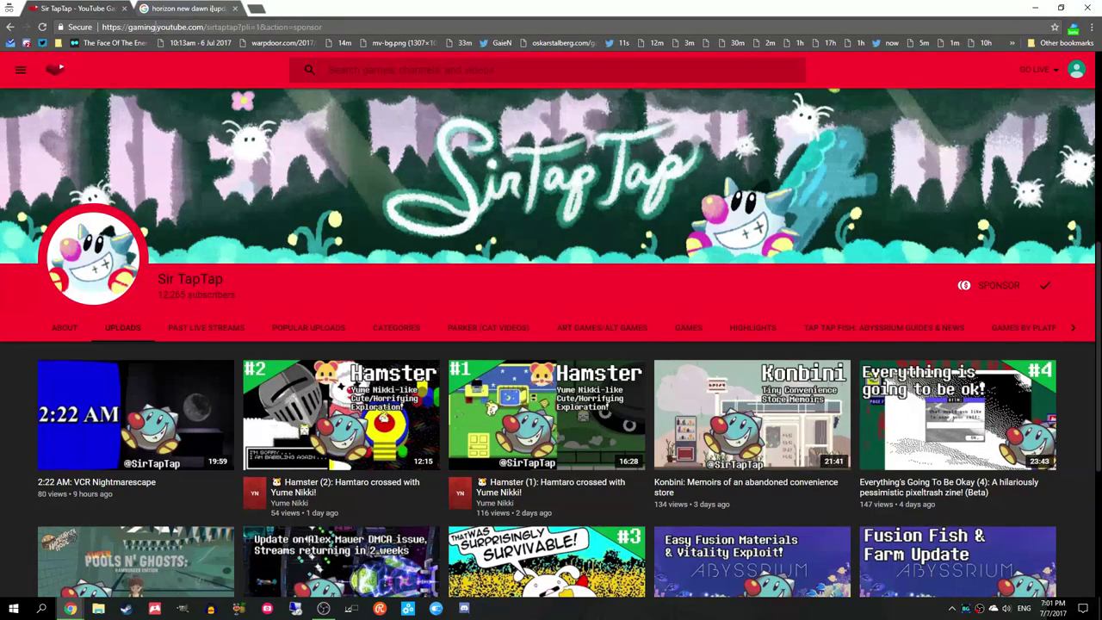
double_click(125, 27)
key("Delete")
key("Delete")
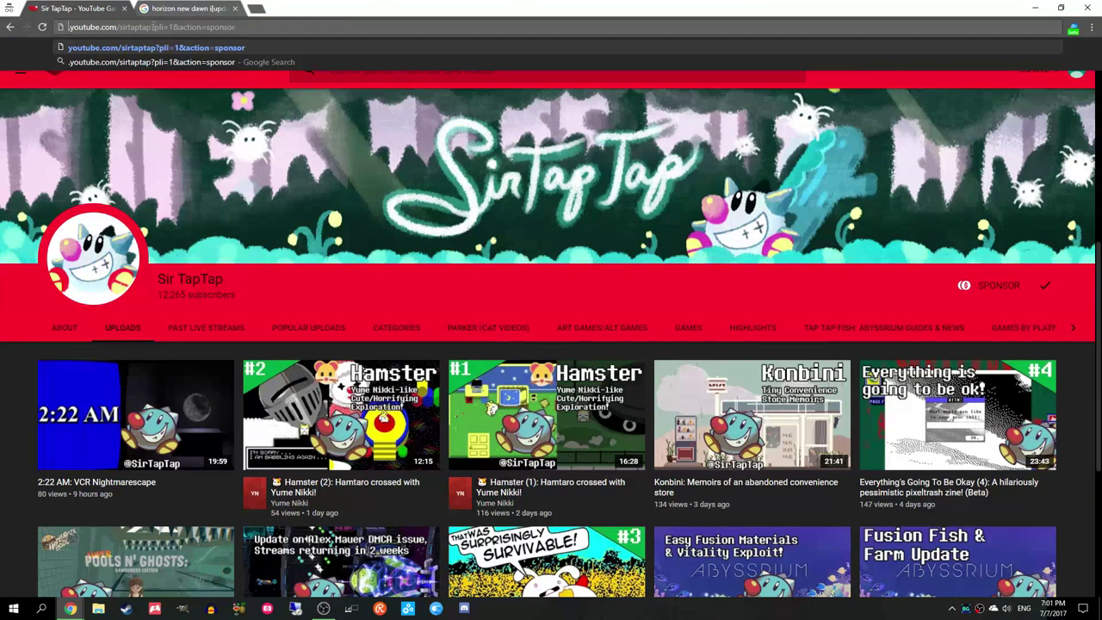
Load youtube.com/sirtaptap with the query string removed from the address.
key("shift+End")
key("Delete")
key("Return")
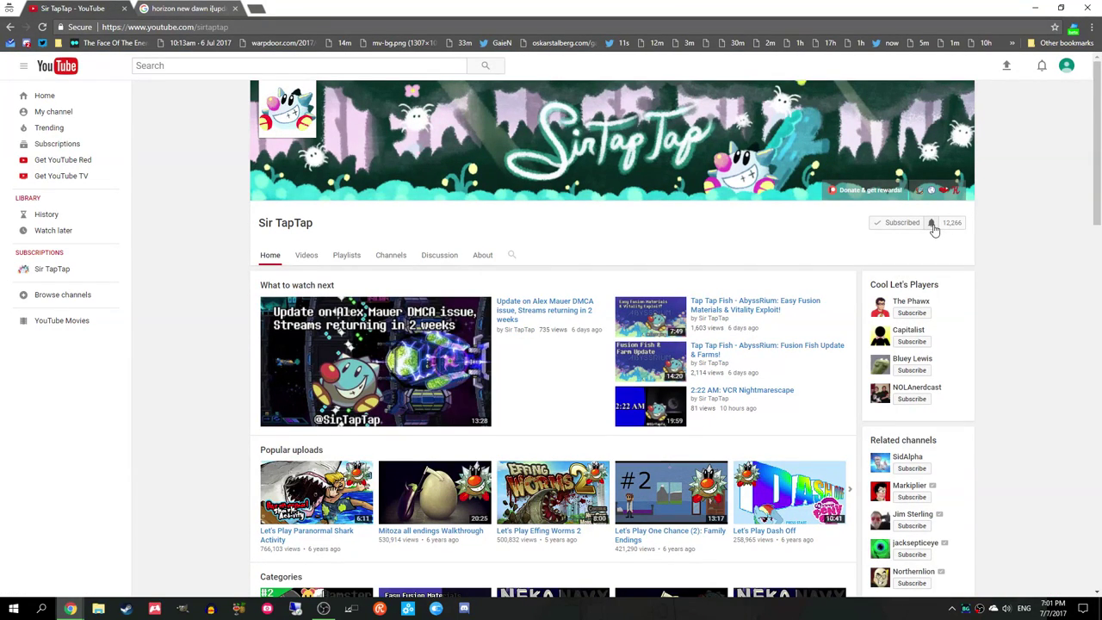
left_click(932, 223)
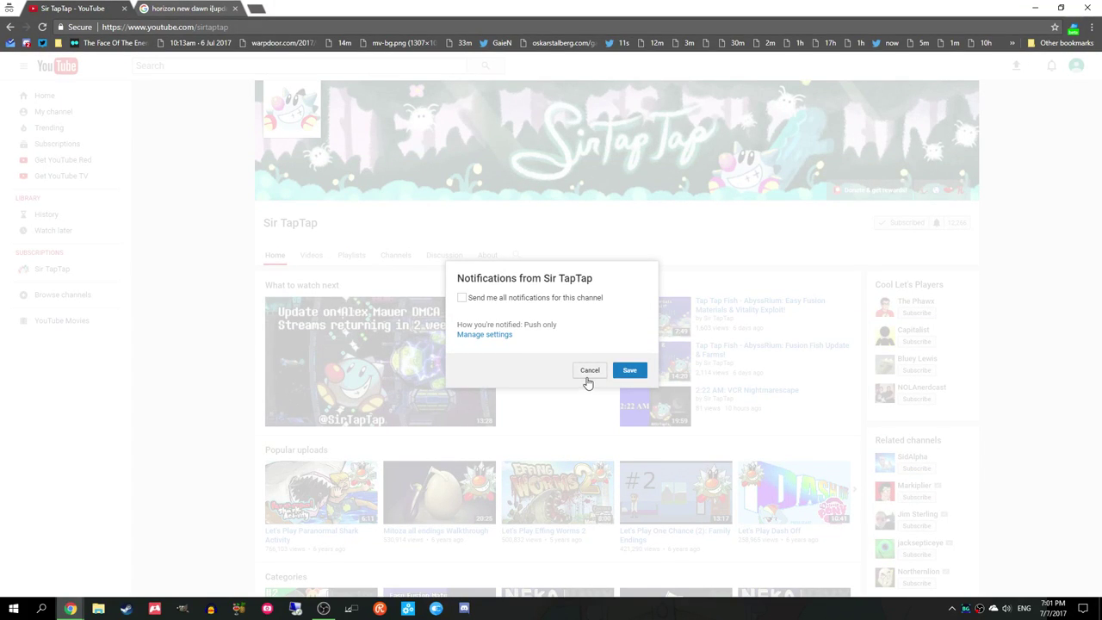
left_click(590, 370)
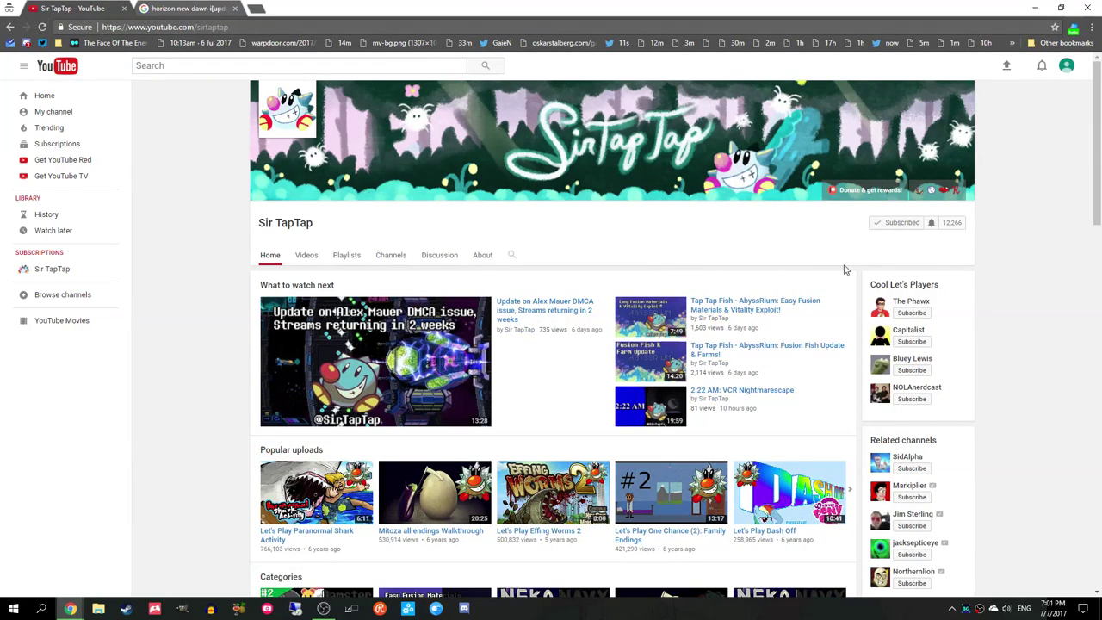
left_click(931, 223)
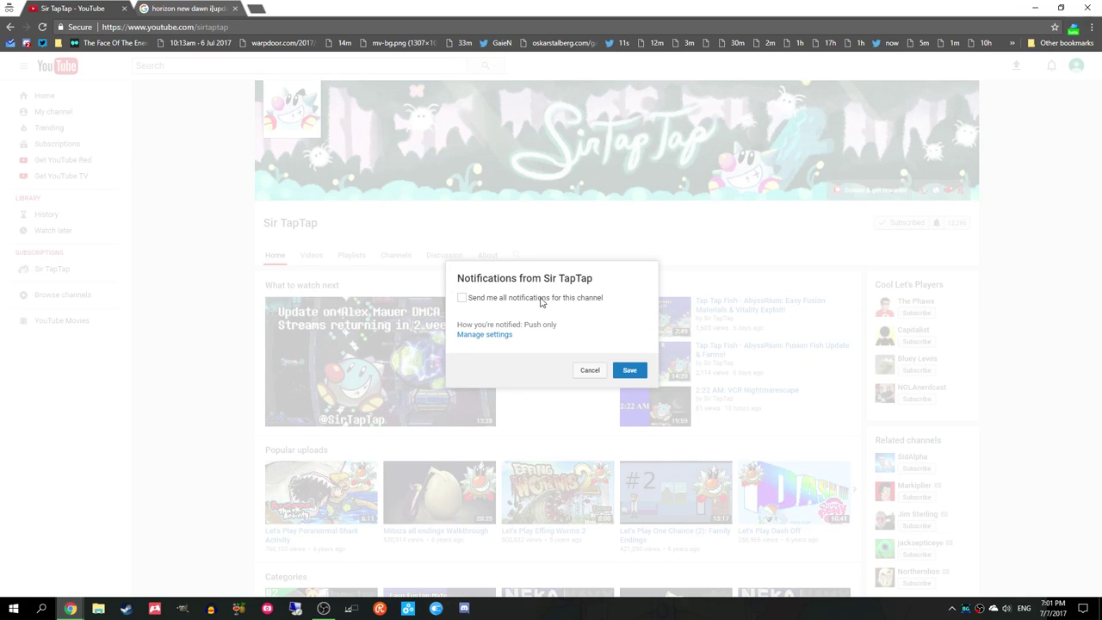
left_click(462, 297)
left_click(594, 370)
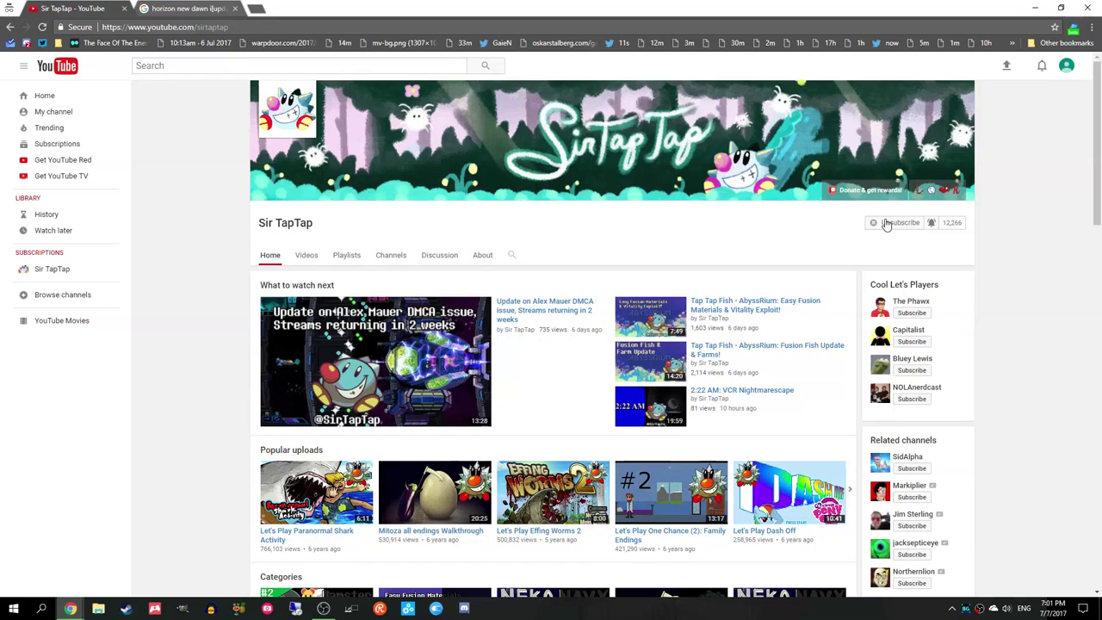
Unsubscribe from Sir TapTap and confirm in the Unsubscribe dialog.
left_click(886, 224)
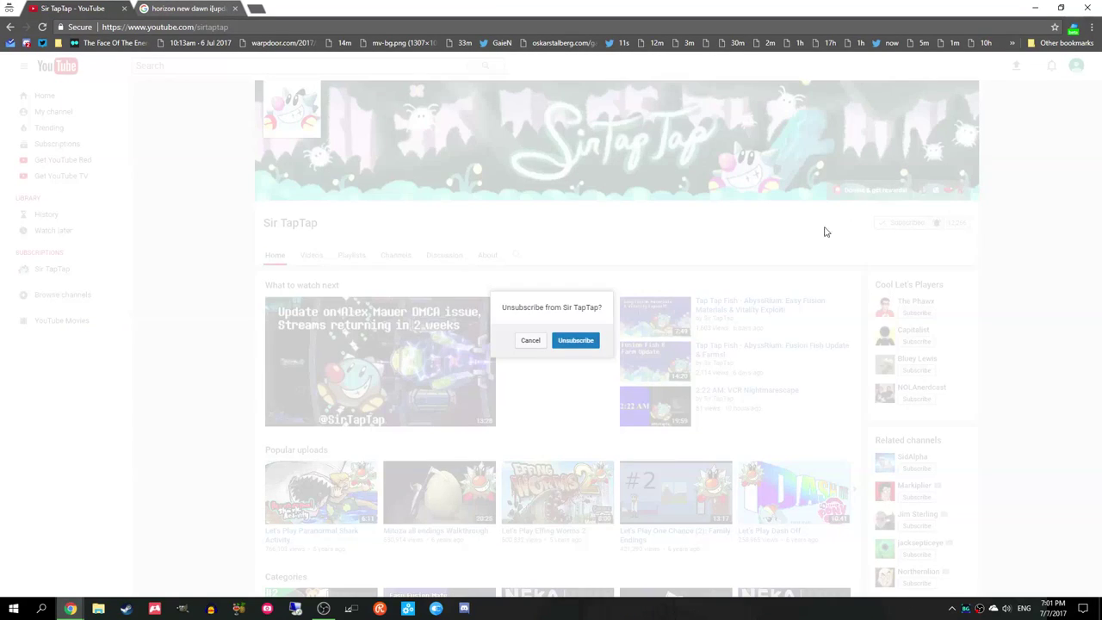
left_click(575, 340)
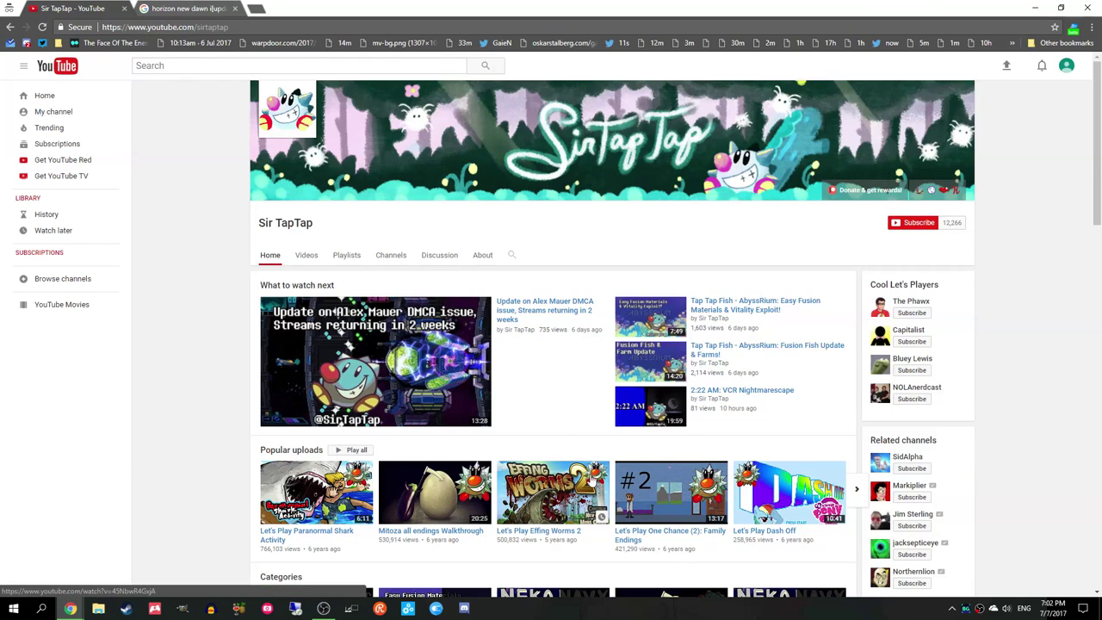
scroll(557, 443, "down", 8)
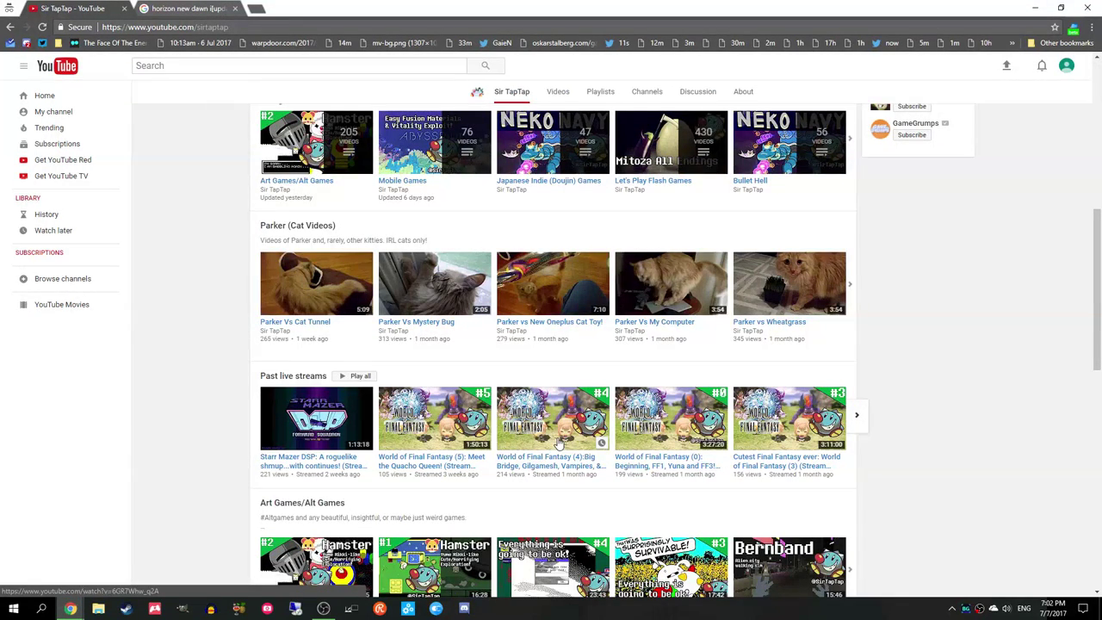